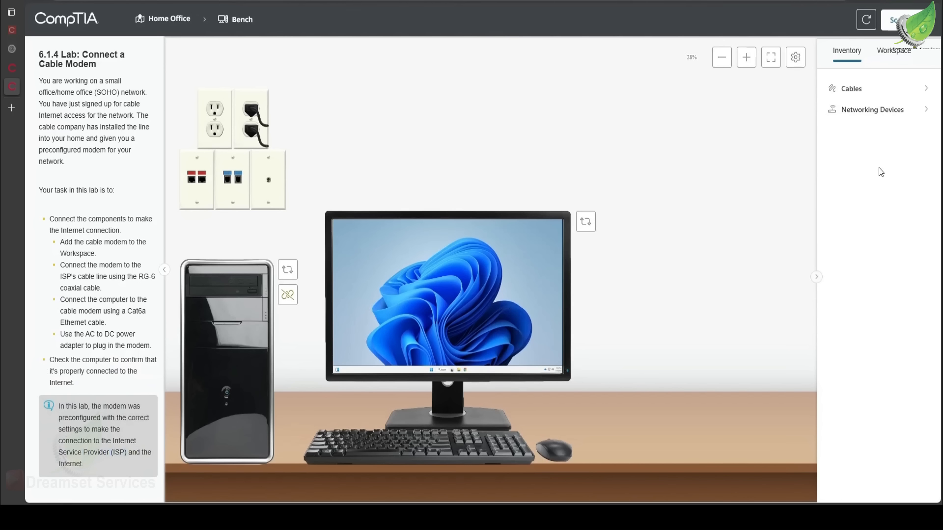
Add the Cable Modem/Router from the networking devices to the workspace, placing it on the desk beside the mouse
left_click(888, 108)
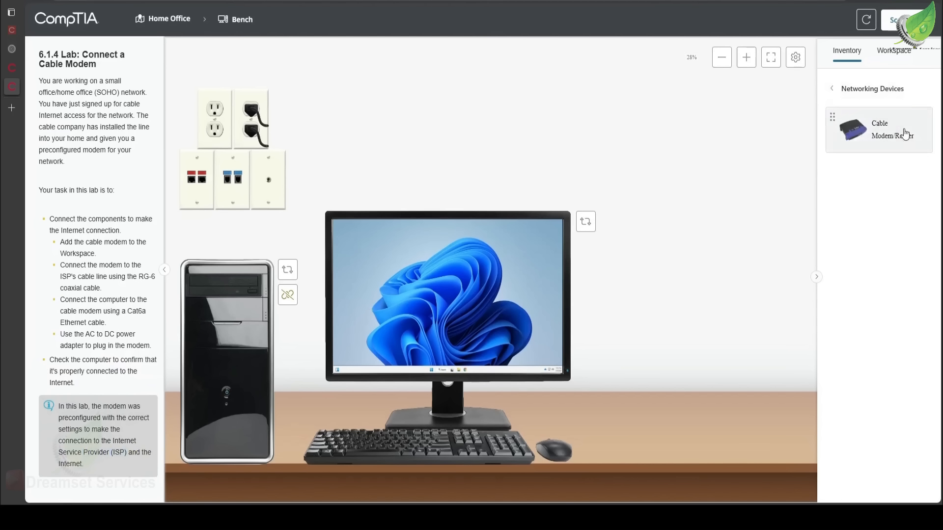
left_click(906, 142)
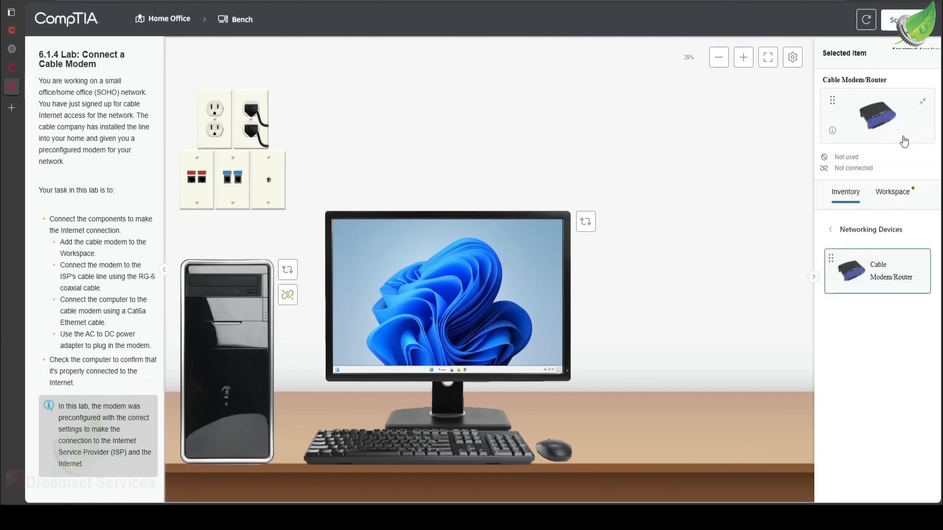
left_click_drag(874, 282, 868, 280)
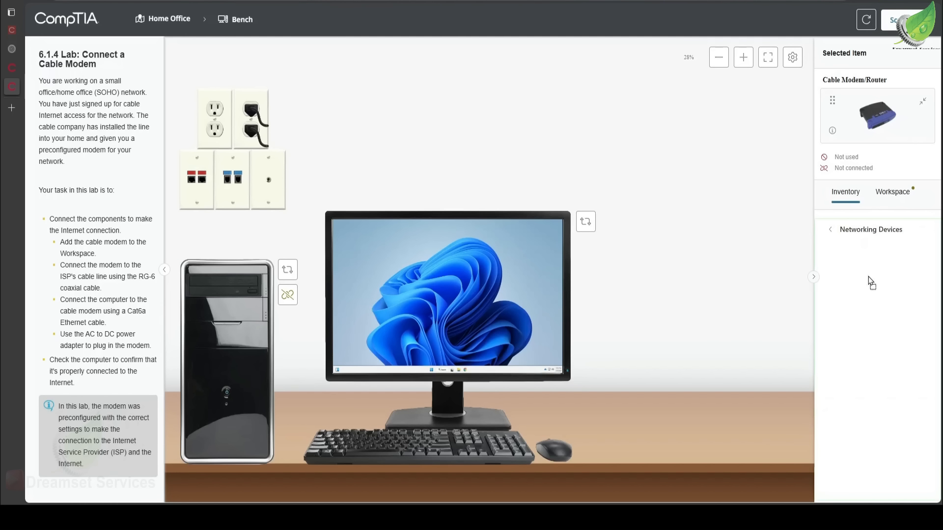
left_click_drag(869, 281, 728, 372)
left_click_drag(691, 399, 691, 399)
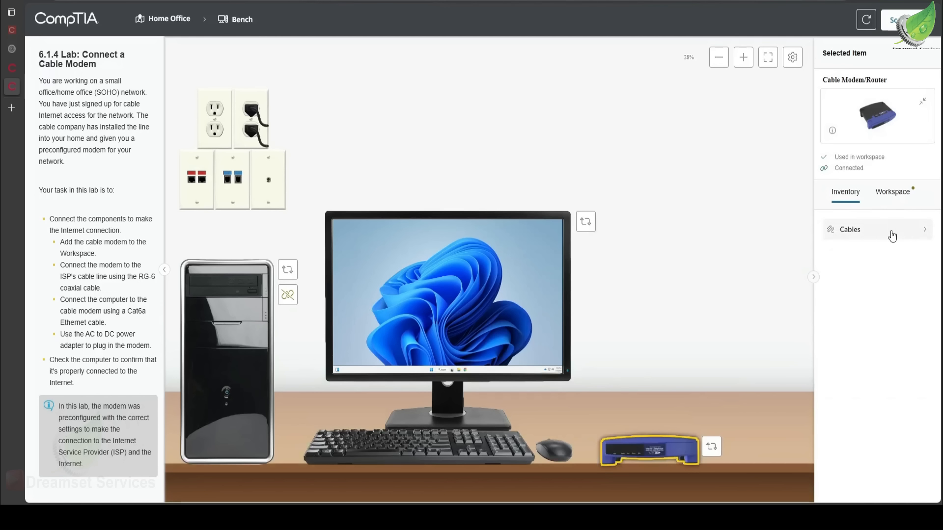
Show the modem's back and connect the RG-6 coaxial cable from the coaxial wall outlet to the modem's coaxial port
left_click(711, 446)
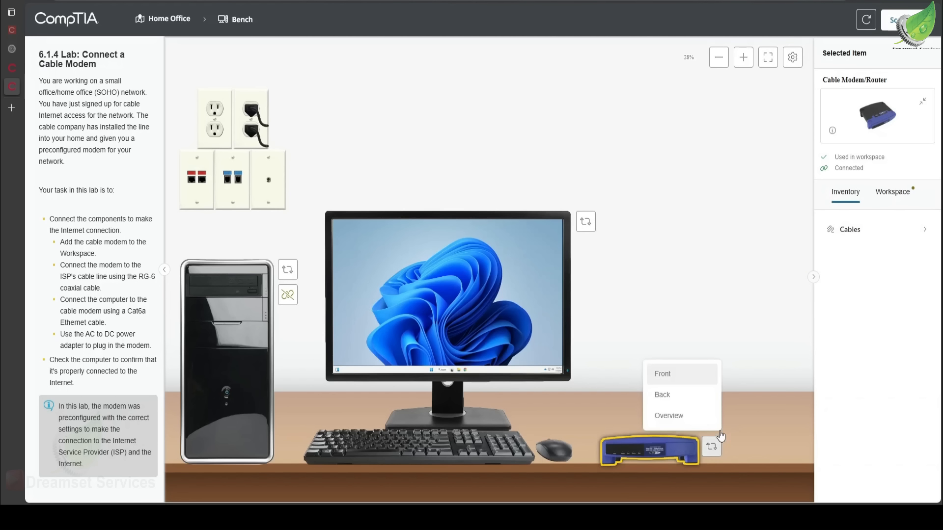
left_click(689, 396)
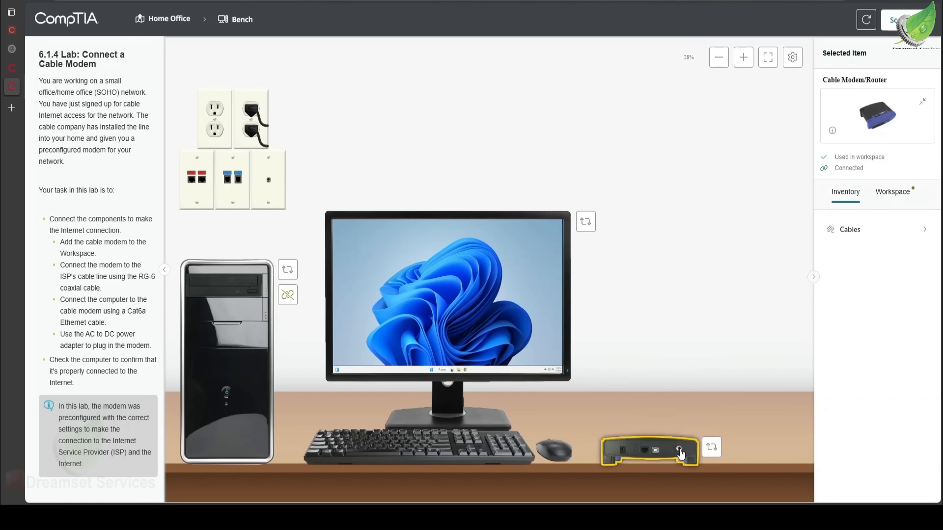
left_click(846, 240)
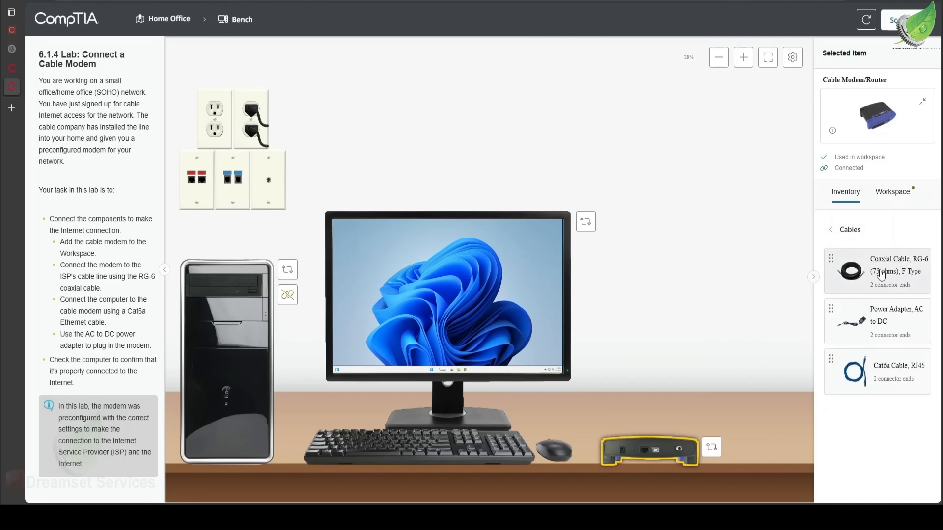
left_click(881, 274)
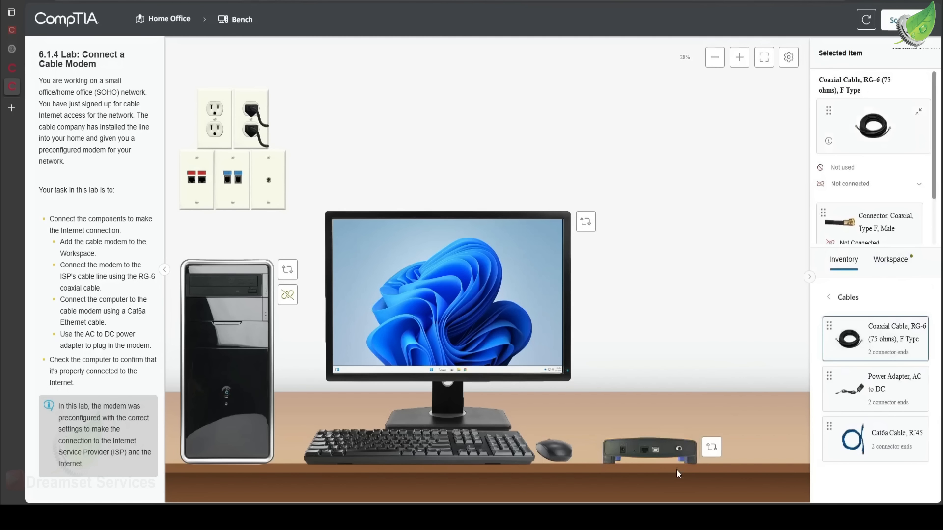
left_click_drag(843, 225, 270, 185)
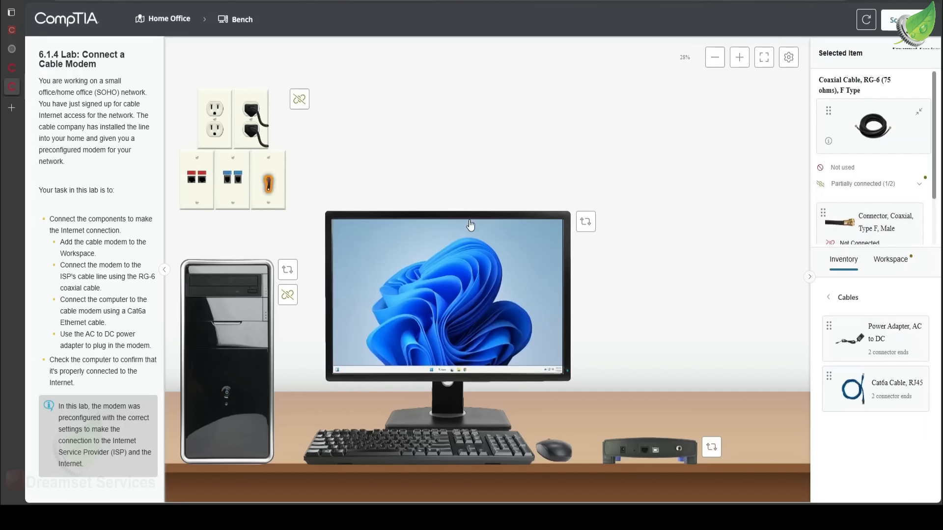
left_click_drag(861, 232, 679, 449)
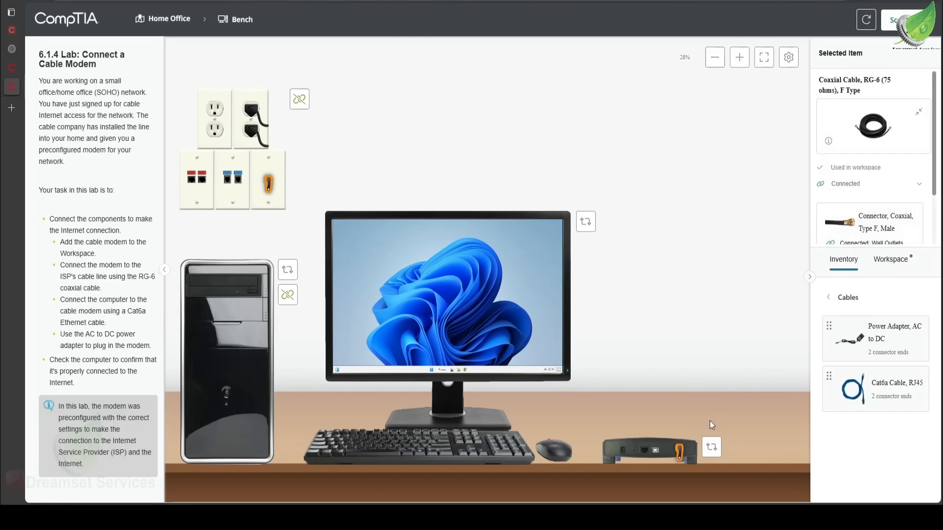
Plug the AC to DC power adapter's ACDC end into the free wall power outlet and its DC end into the modem's power port
left_click(862, 353)
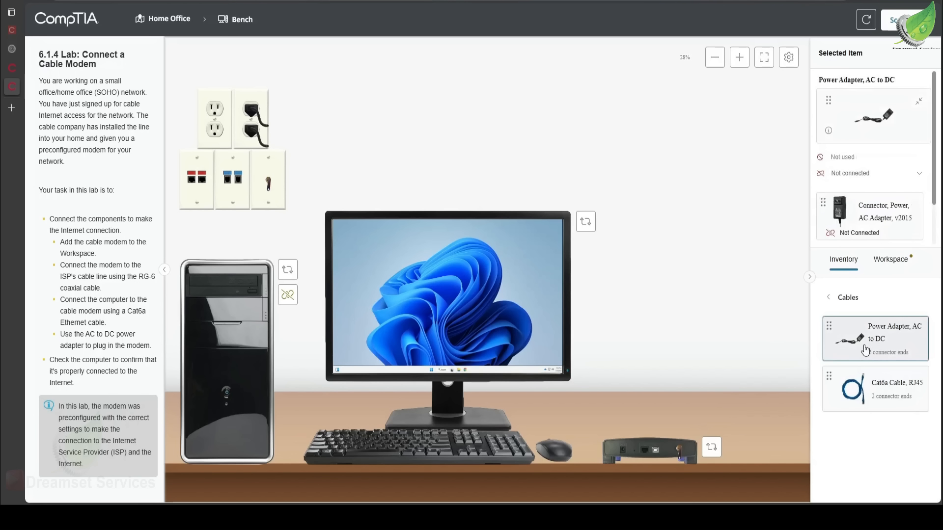
left_click_drag(859, 347, 213, 134)
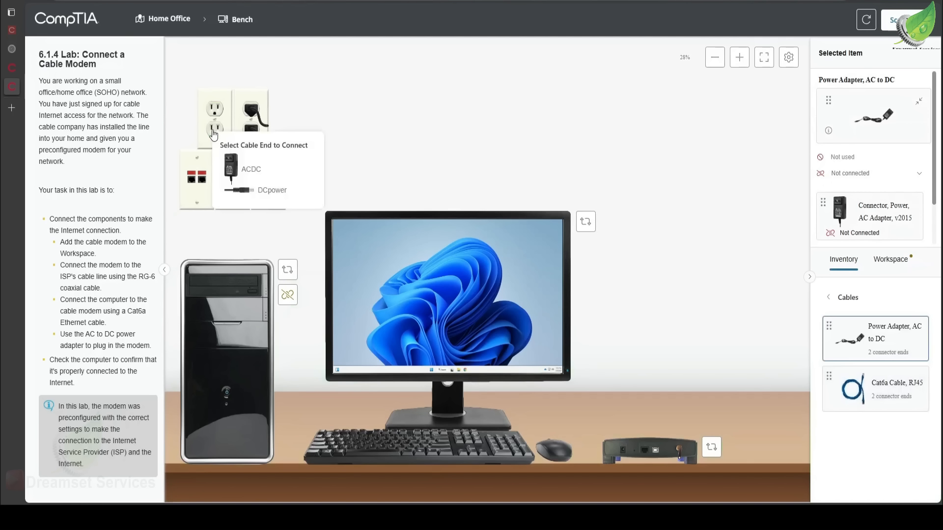
left_click(243, 172)
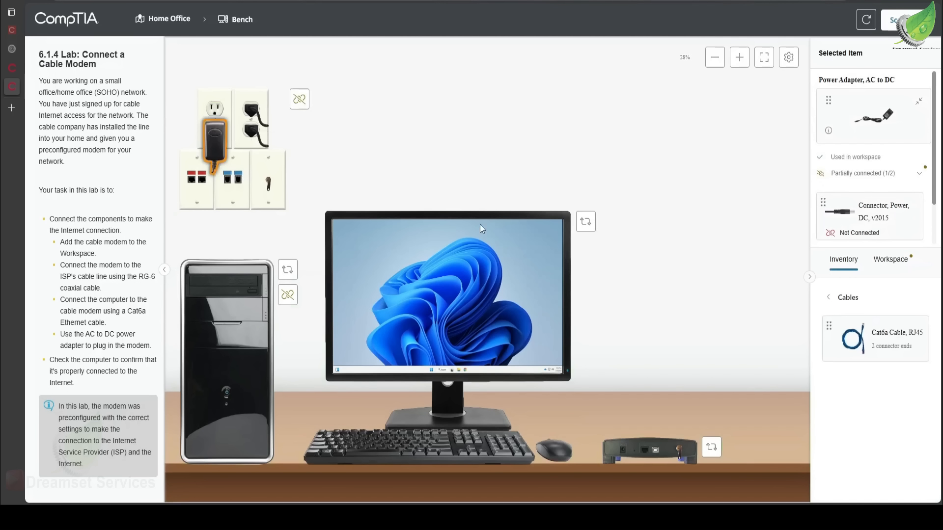
left_click_drag(873, 233, 623, 452)
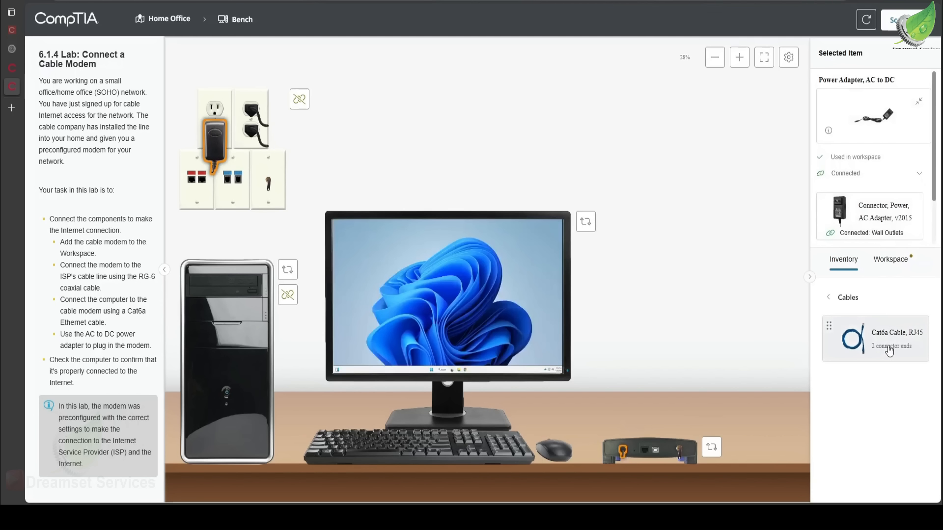
Connect the Cat6a RJ45 cable from the modem's Ethernet port to the network port on the back of the computer
left_click_drag(867, 348, 645, 452)
left_click(669, 459)
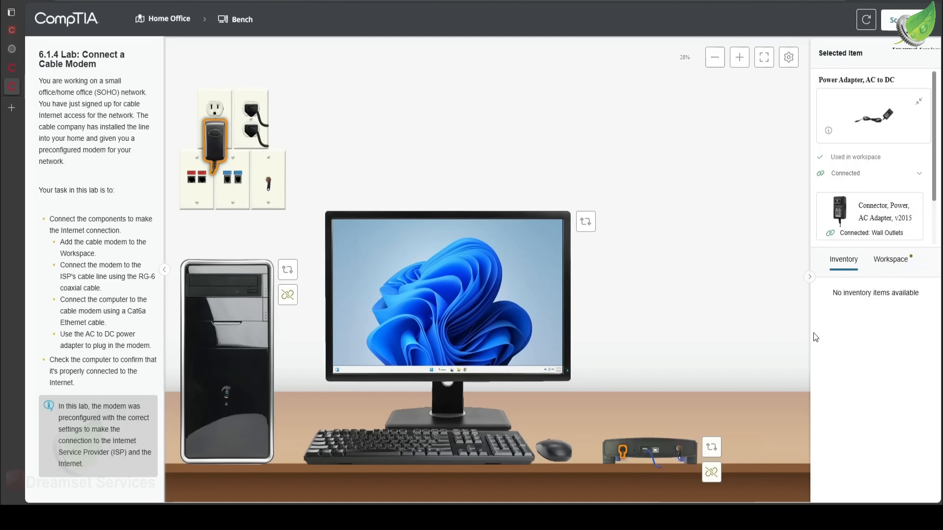
left_click(288, 271)
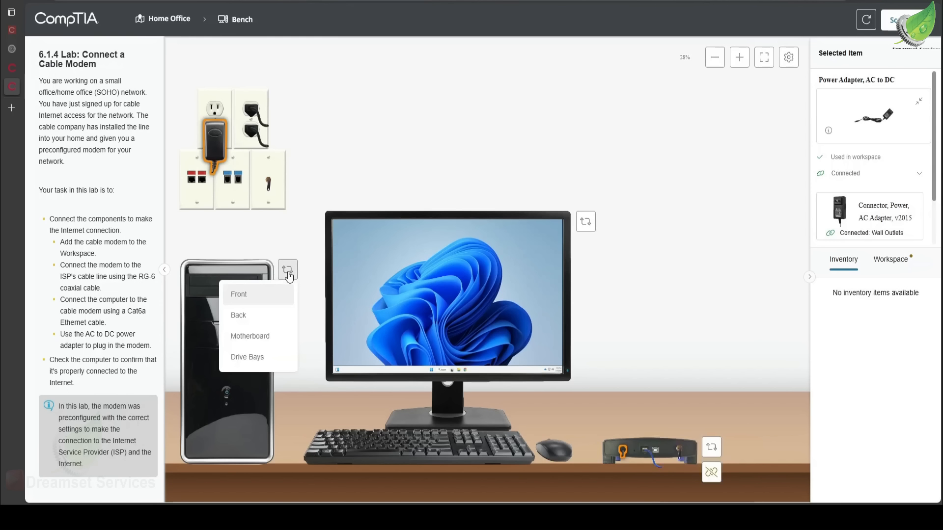
left_click(262, 322)
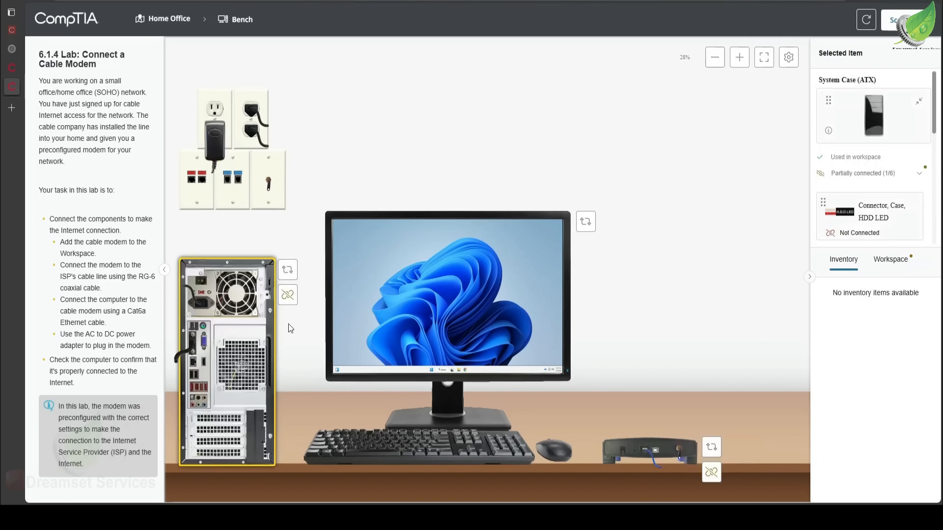
left_click(658, 462)
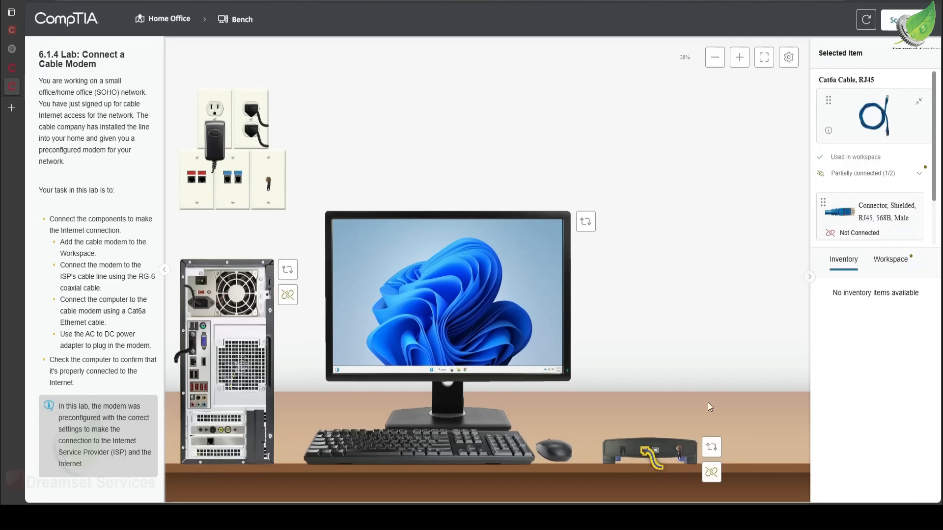
scroll(840, 229, "down", 2)
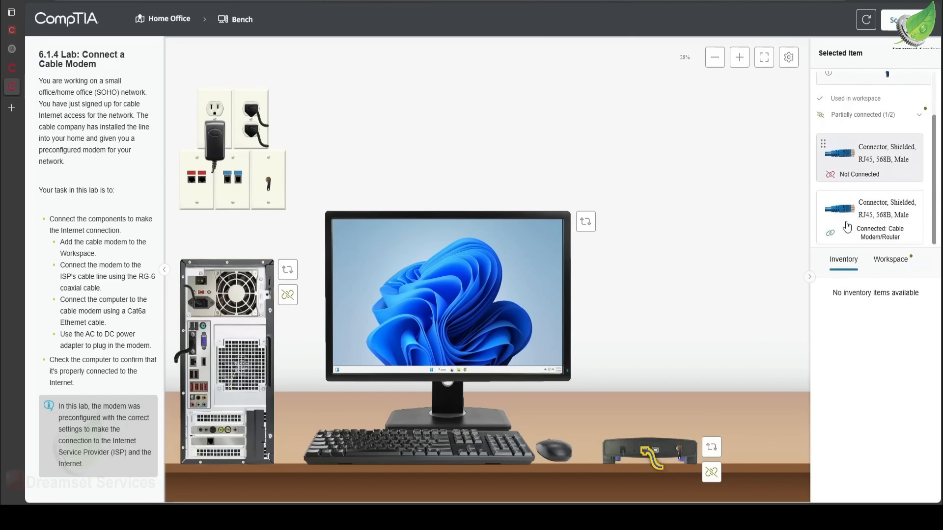
mouse_move(850, 168)
left_mouse_down()
mouse_move(707, 235)
mouse_move(369, 324)
mouse_move(132, 360)
mouse_move(196, 373)
left_mouse_up()
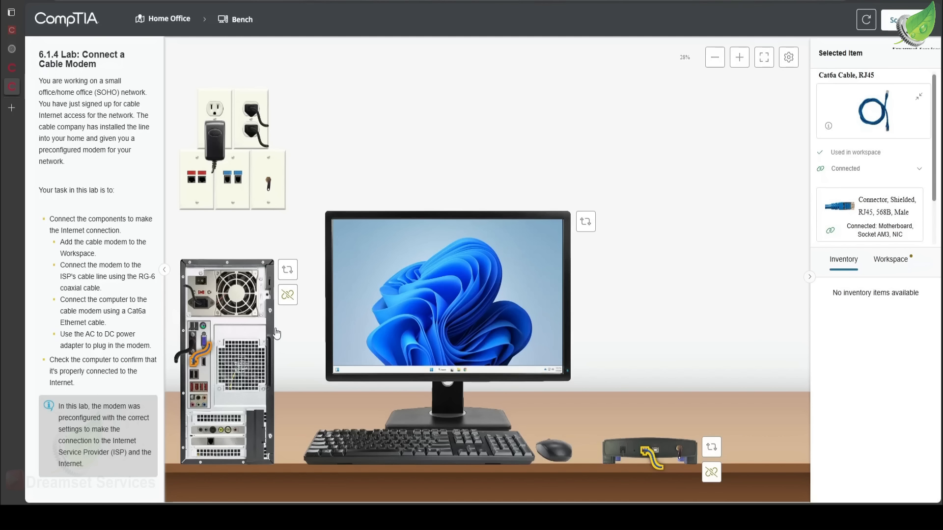
Turn the system case back to its front view and open the Home-PC desktop from the monitor
left_click(293, 270)
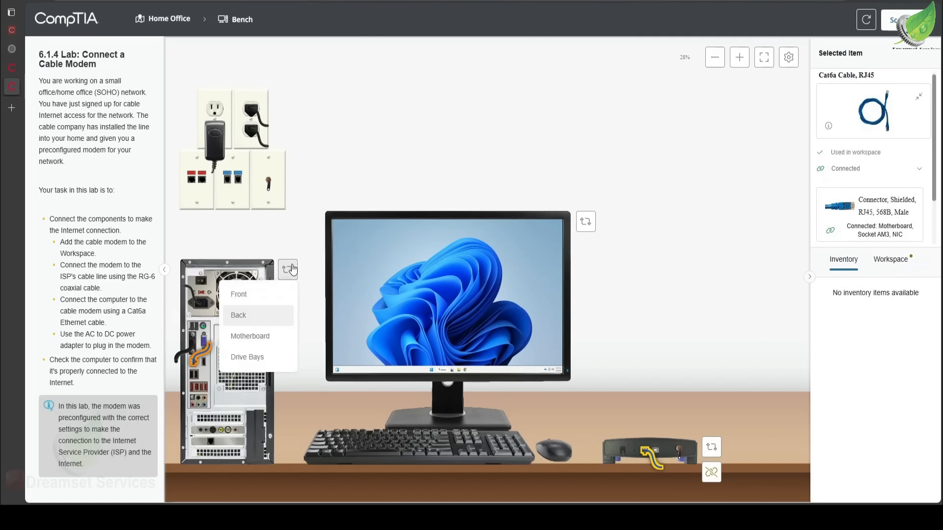
left_click(267, 302)
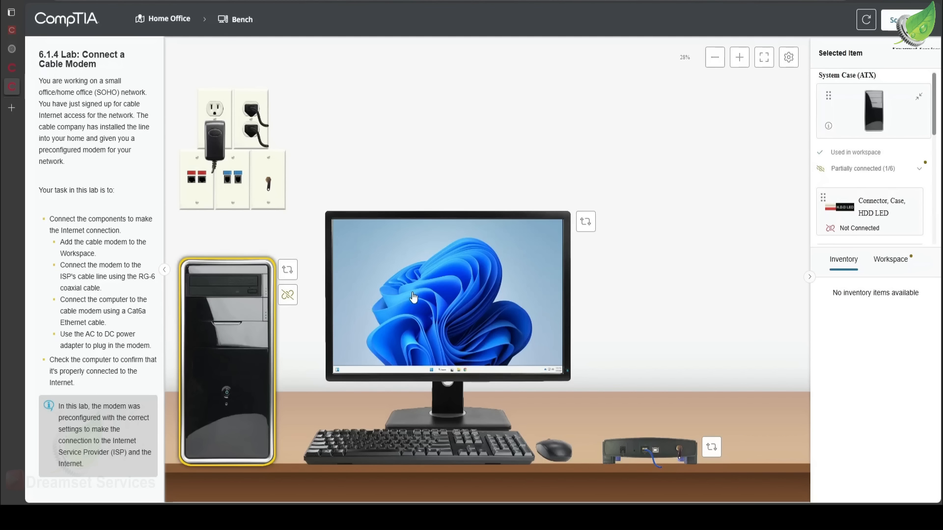
left_click(457, 316)
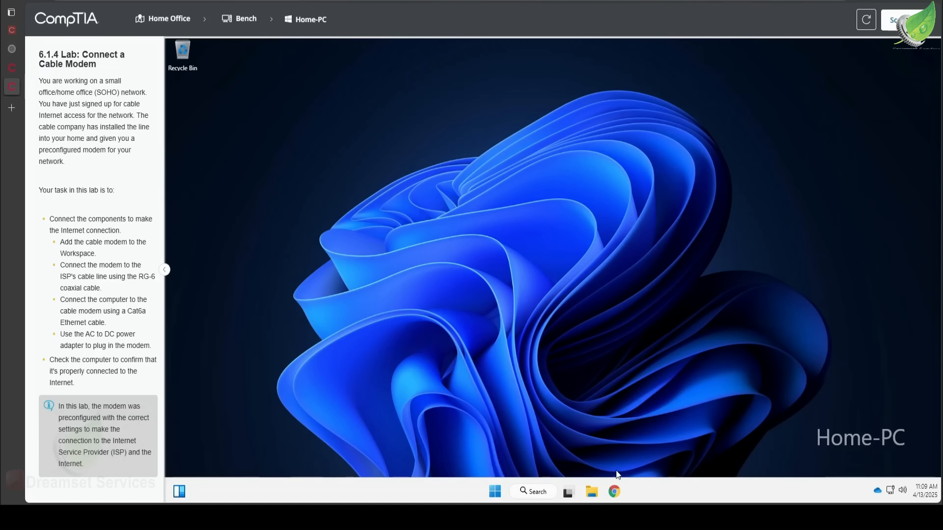
Open a Terminal on Home-PC and run ipconfig to check the computer's IP configuration
right_click(500, 490)
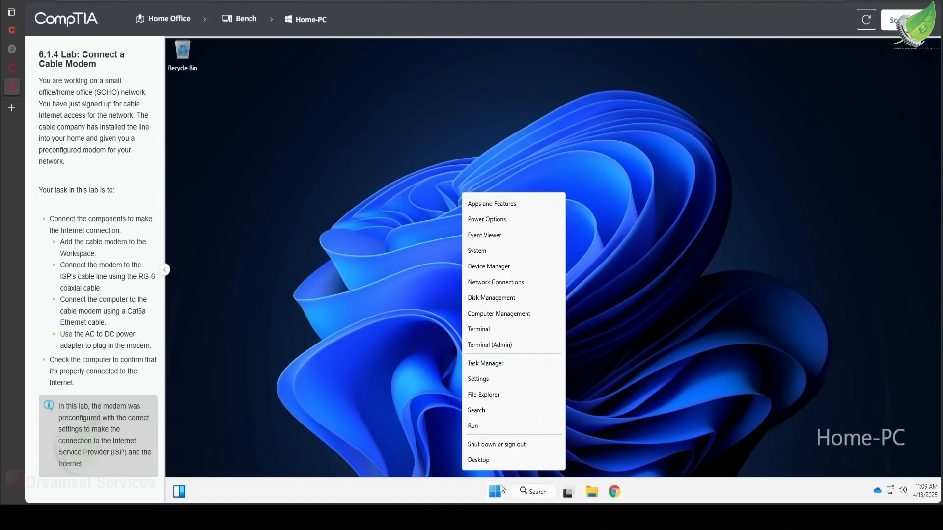
left_click(495, 329)
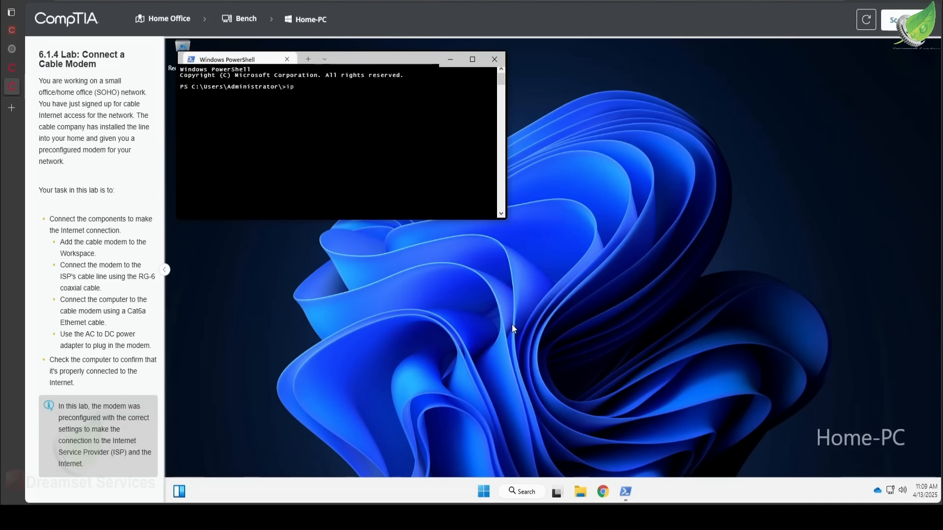
type("config")
key("Return")
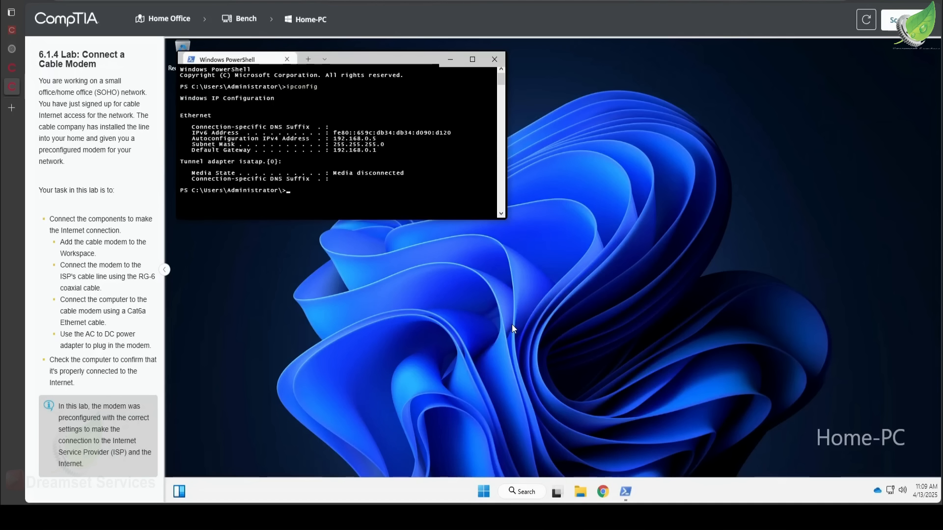
Run ping google.com to test the Internet connection
type("ping")
type(" gog")
type("gle")
type(".com")
key("Return")
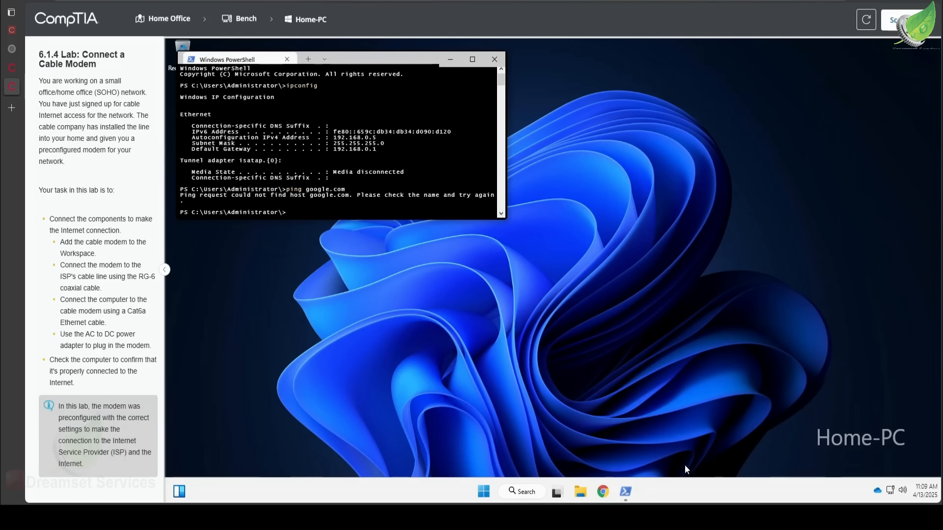
Open Chrome on Home-PC and run a Google search for "goo" to test web access
left_click(604, 493)
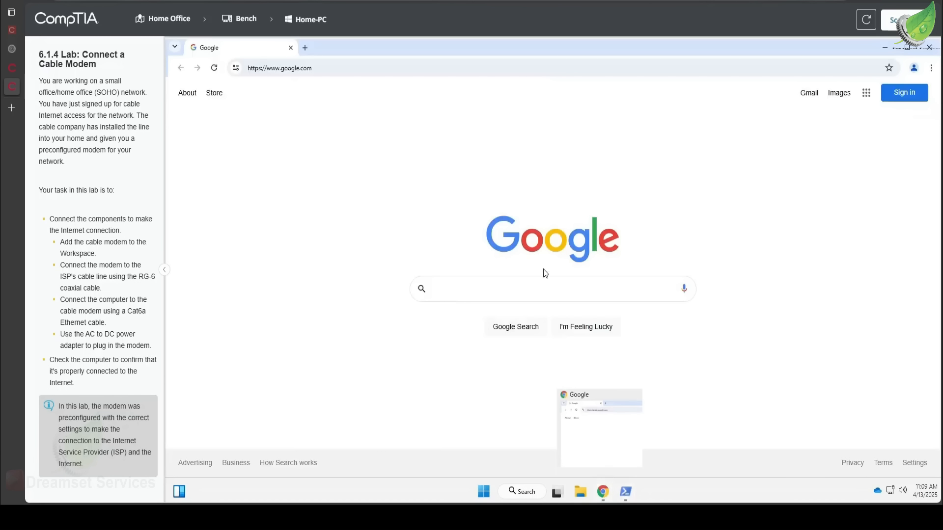
left_click(496, 291)
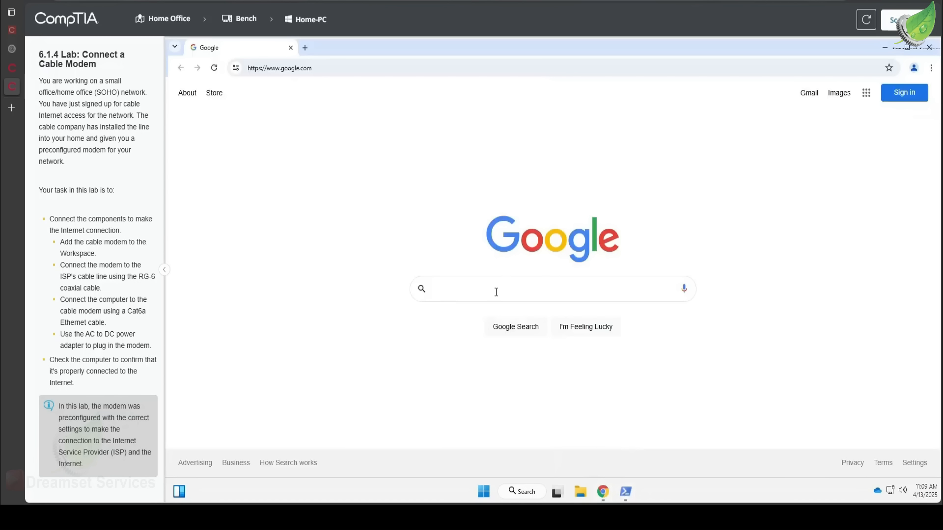
type("goo")
key("Return")
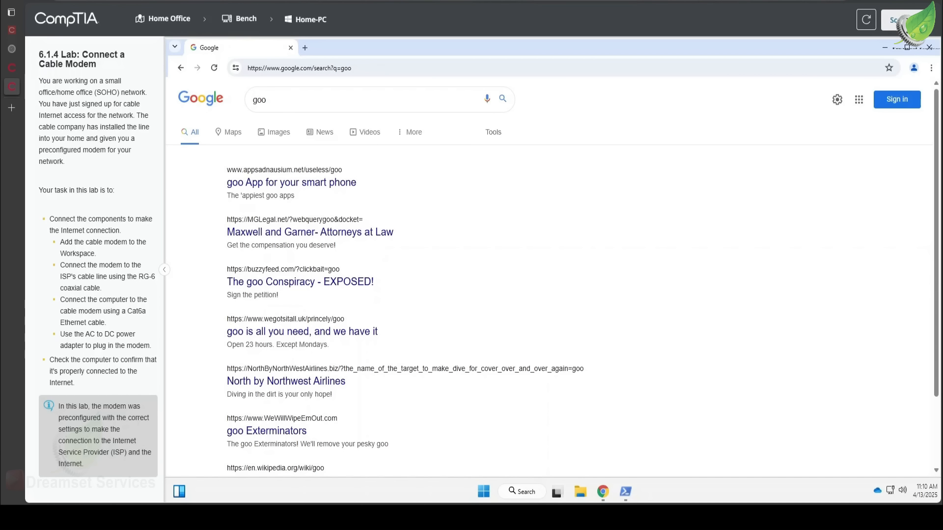
Submit the lab for a score and confirm the submission
left_click(895, 20)
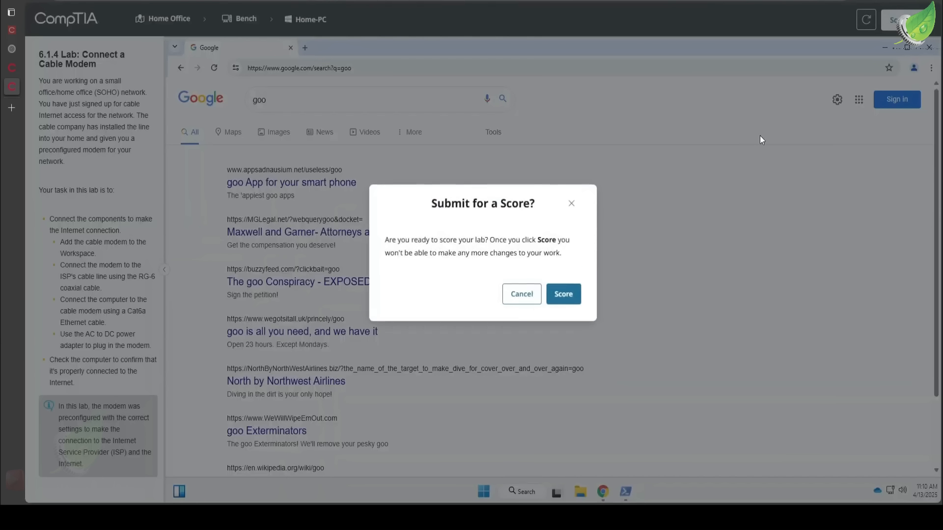
left_click(565, 300)
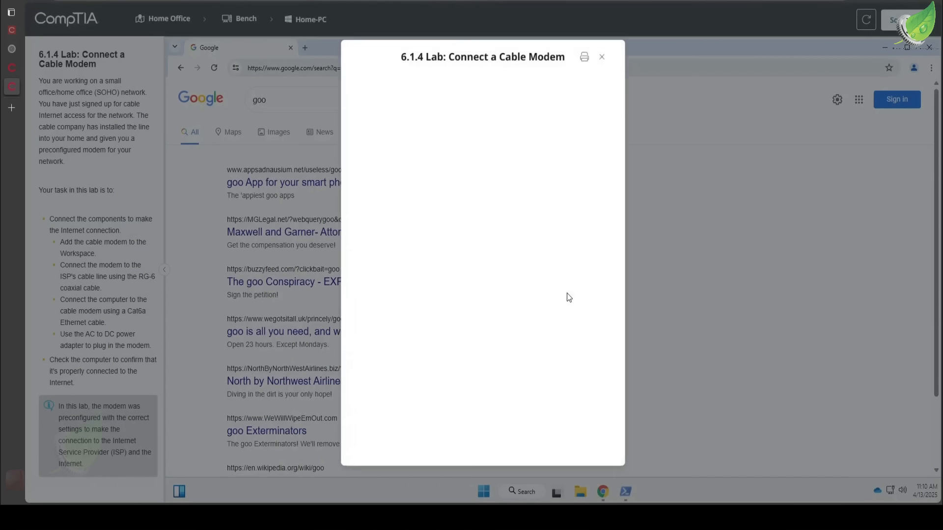